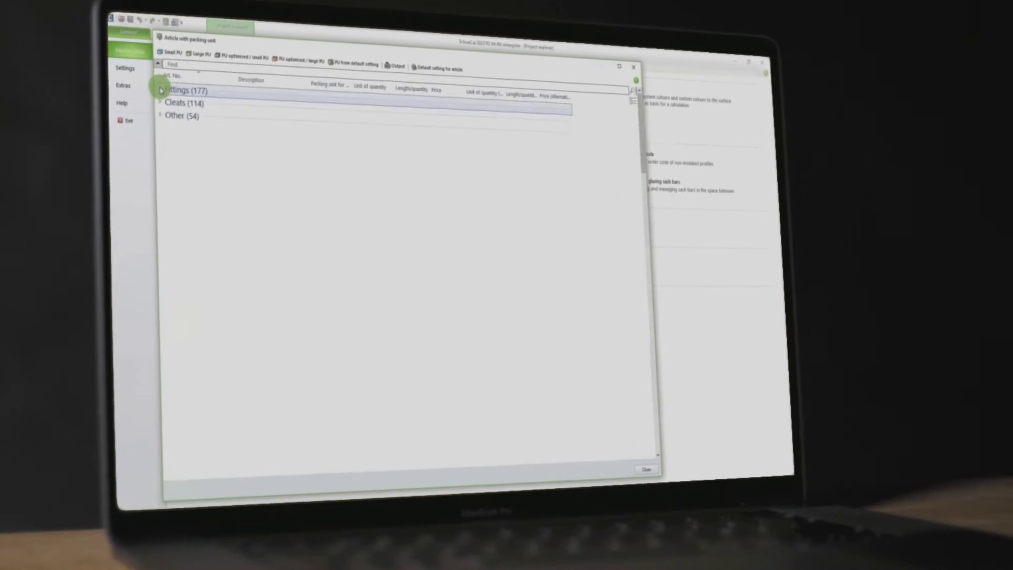
- Expand the Fittings group in the list of articles with packing unit to view its articles
click(161, 90)
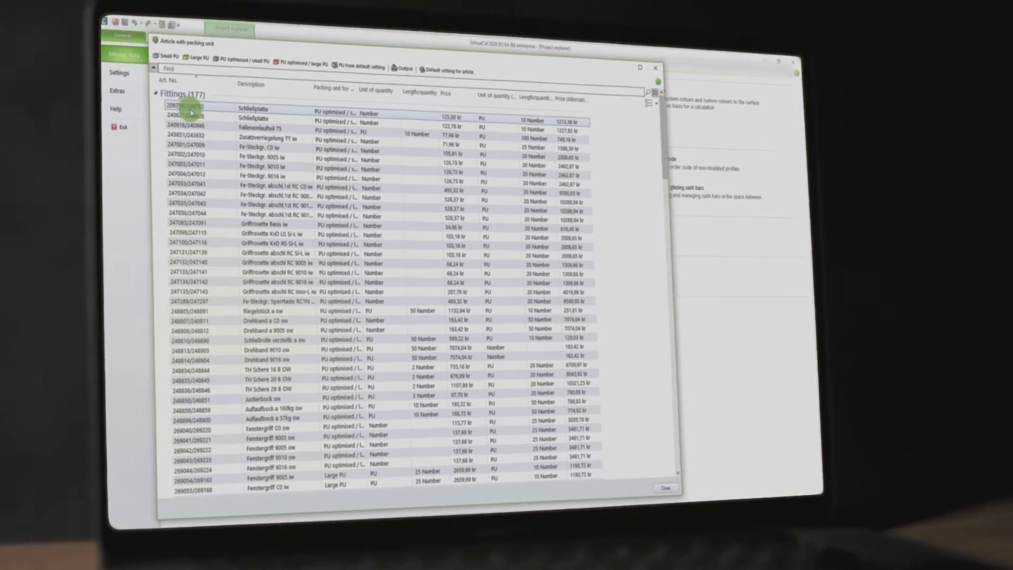
mouse_move(191, 110)
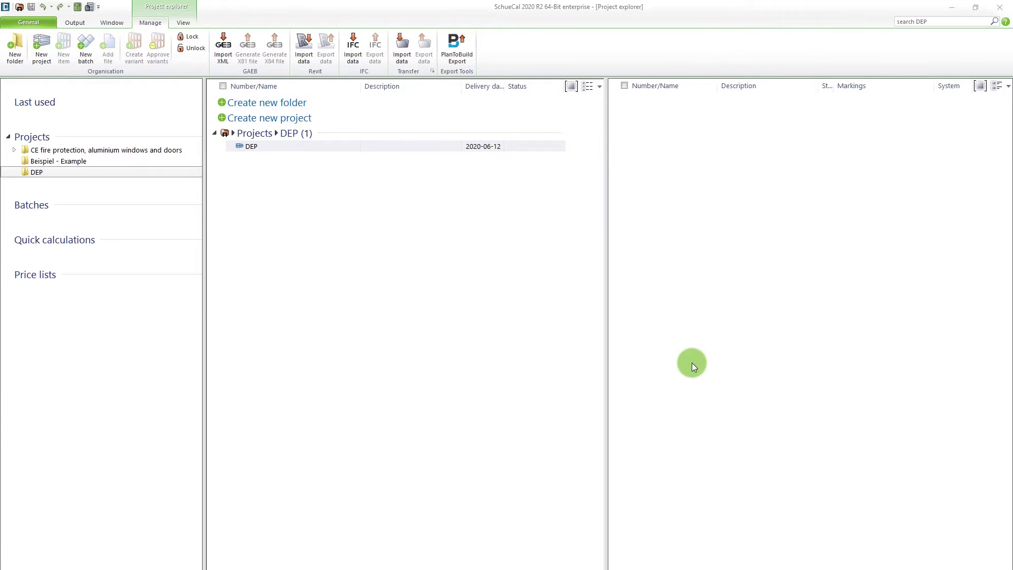
- Open the DEP project and accept the My Discount system conditions for aluminium systems in its calculation data
double_click(251, 147)
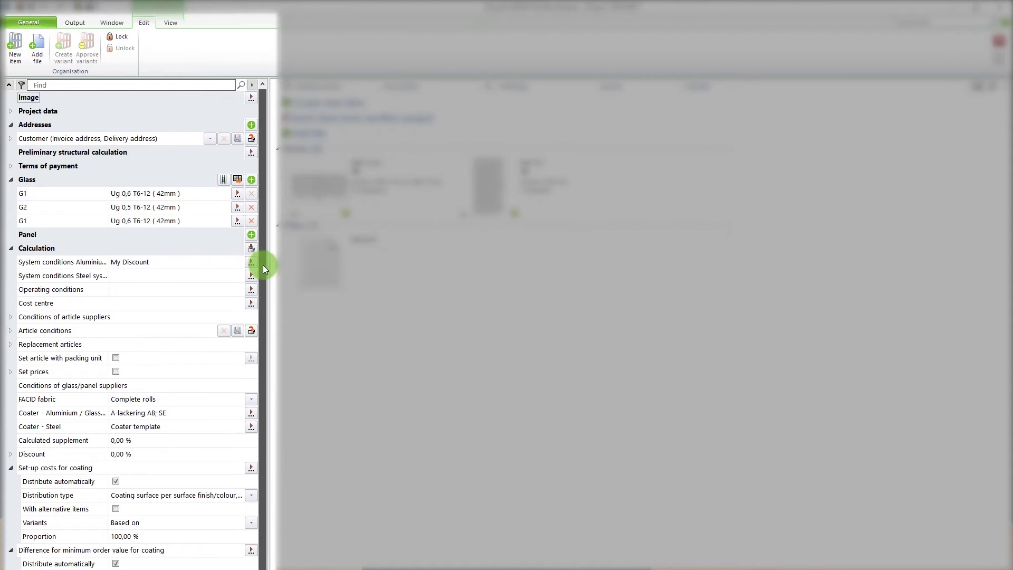
scroll(263, 265, down, 1)
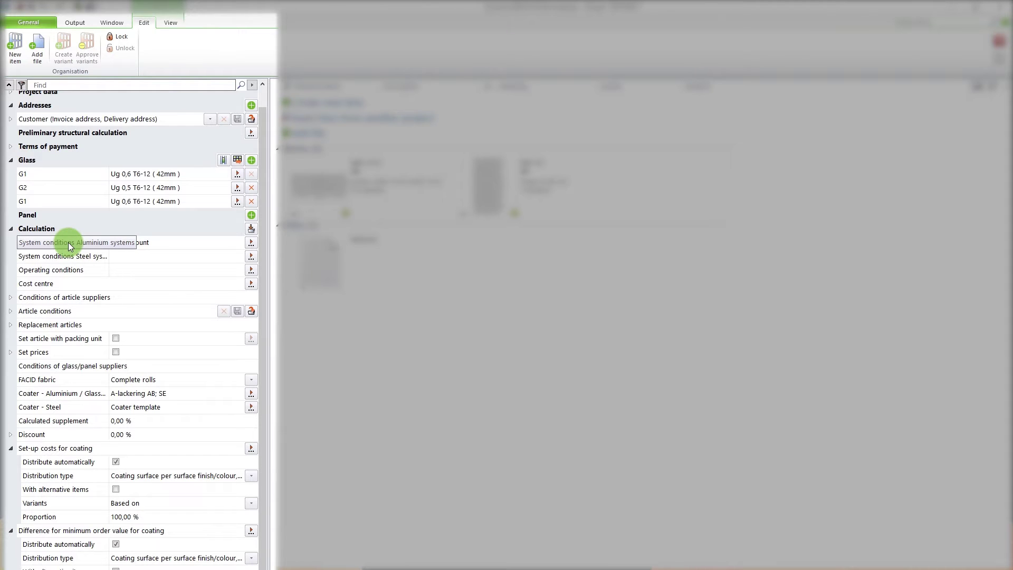
click(249, 244)
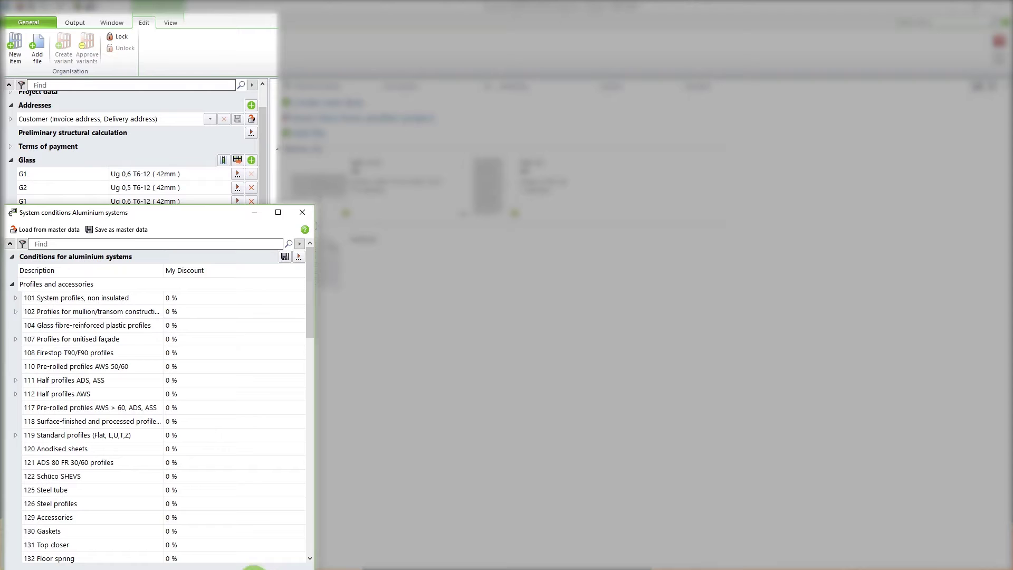
click(253, 567)
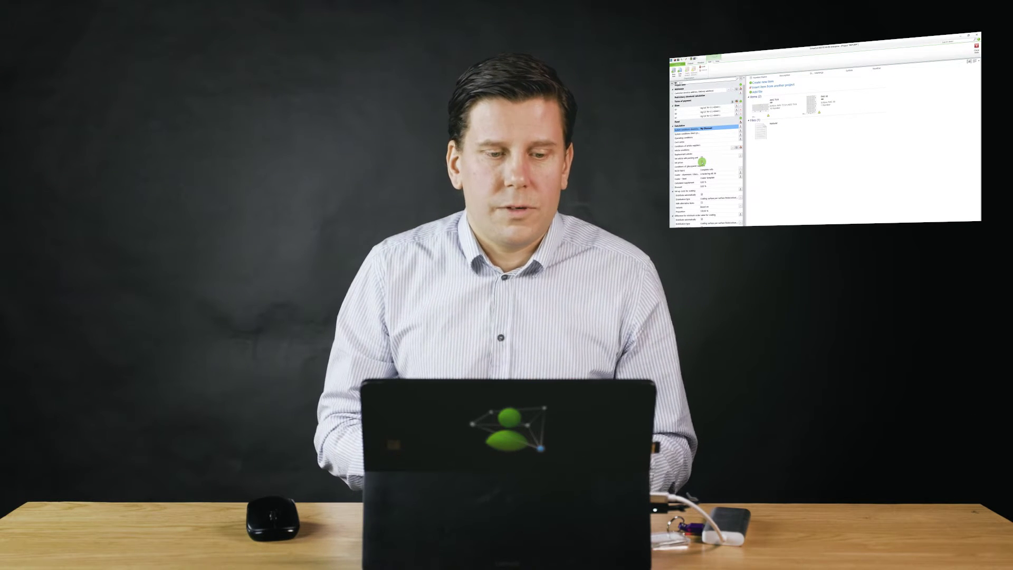
- Enable Set prices in the project's calculation data and lock all items of the project
click(702, 161)
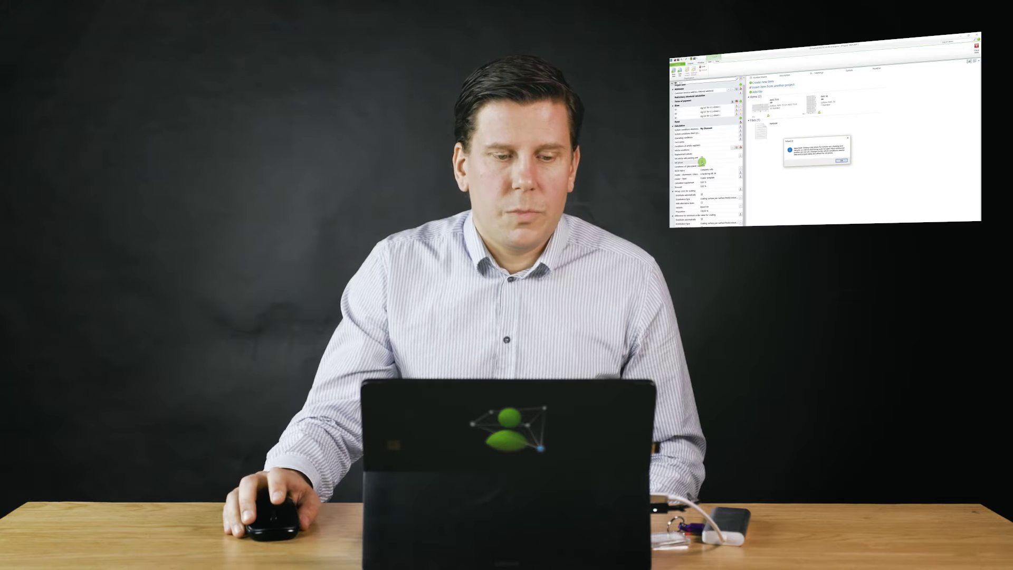
click(842, 161)
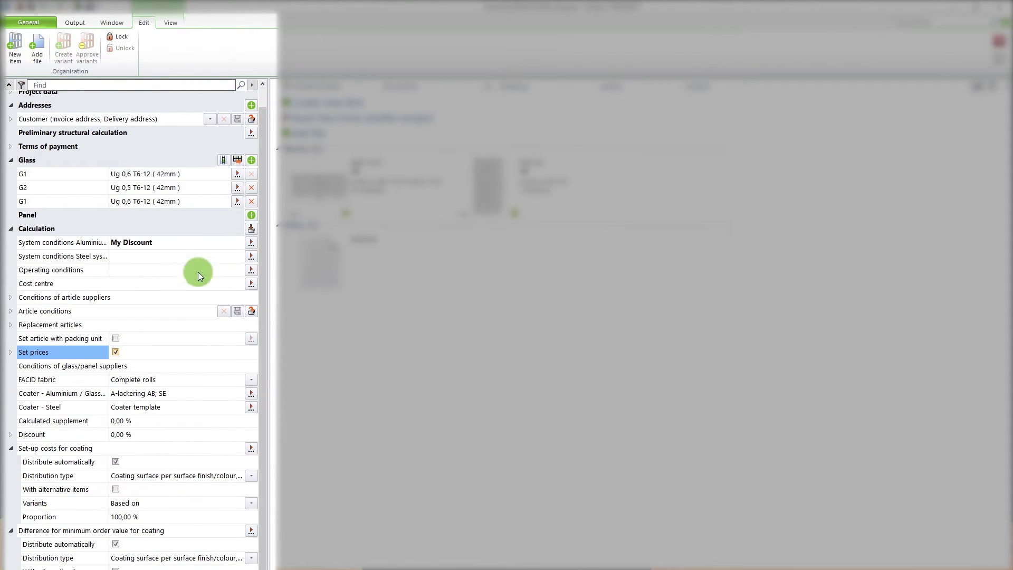
click(122, 37)
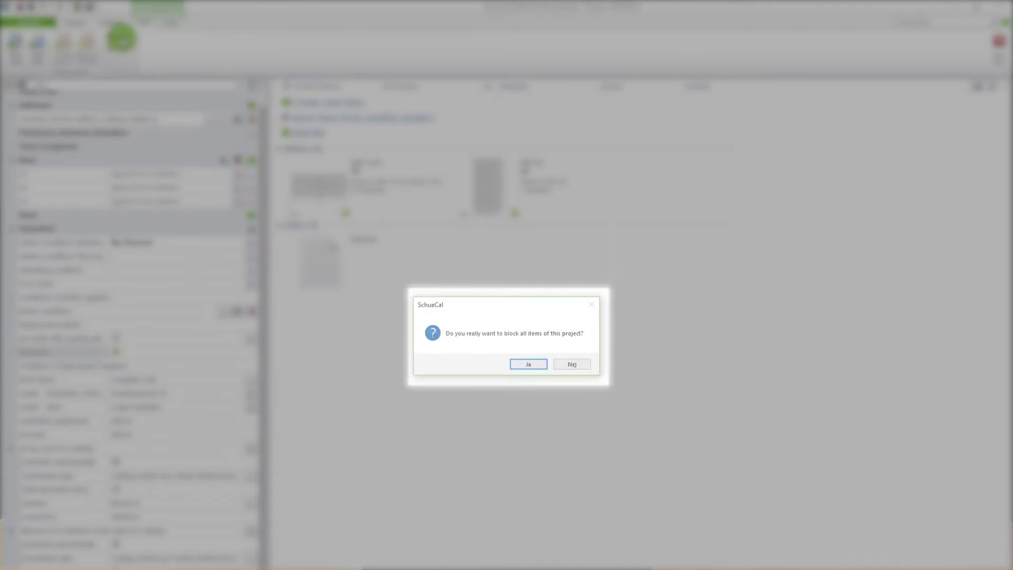
click(524, 365)
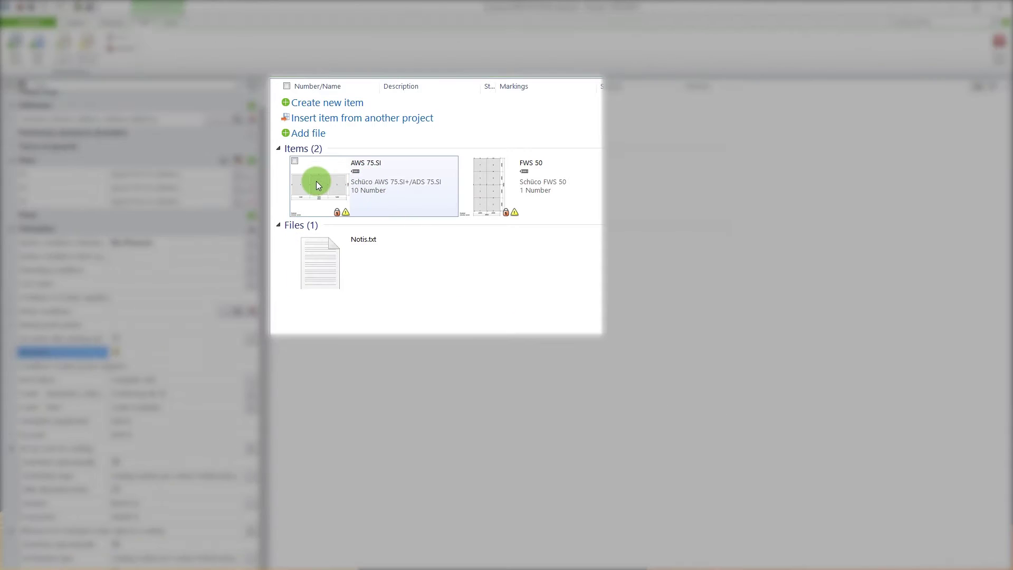
- Open the item AWS 75.SI and output its calculation list in Long format, A4 portrait 9 pt
click(317, 184)
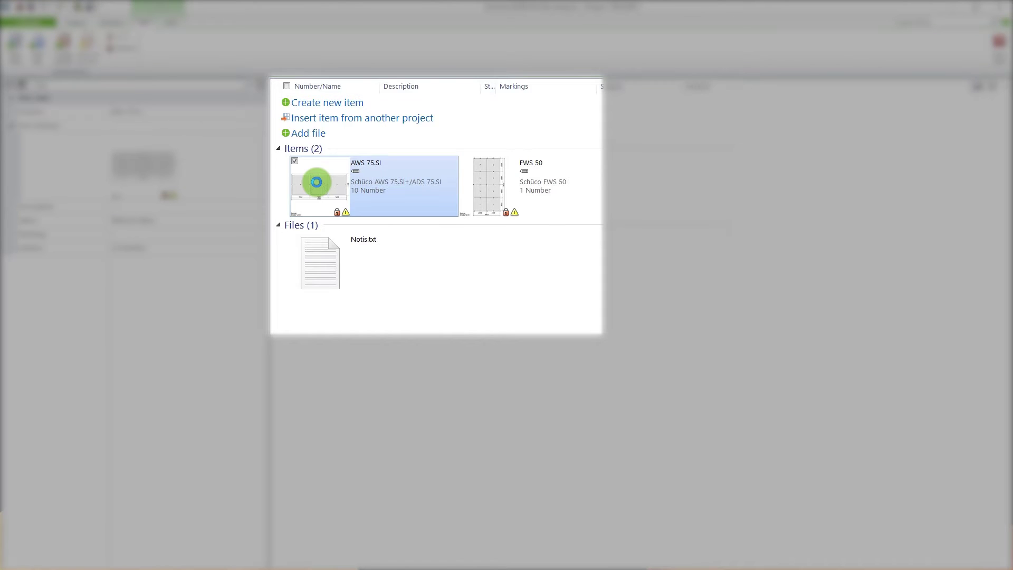
double_click(317, 182)
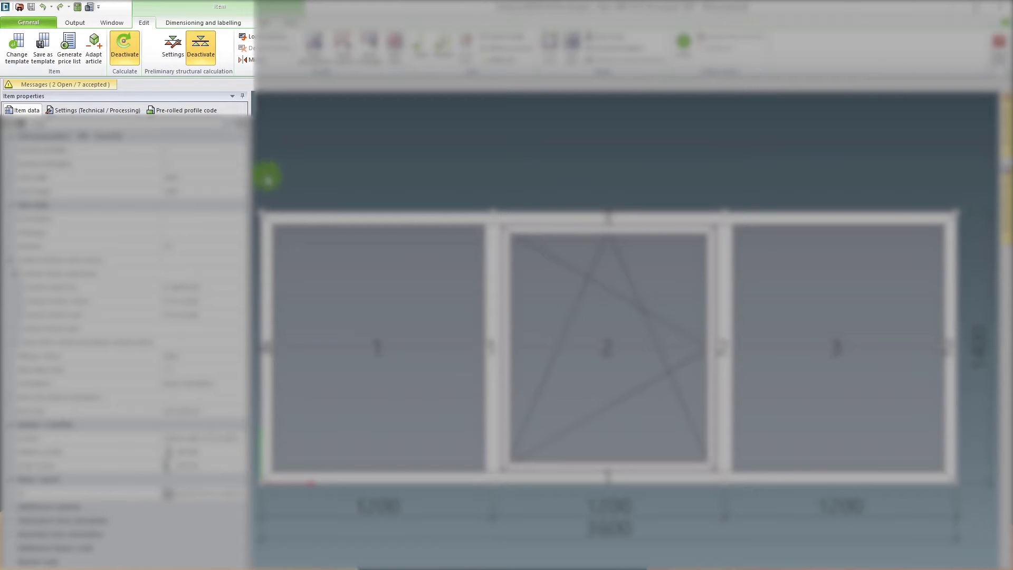
click(84, 23)
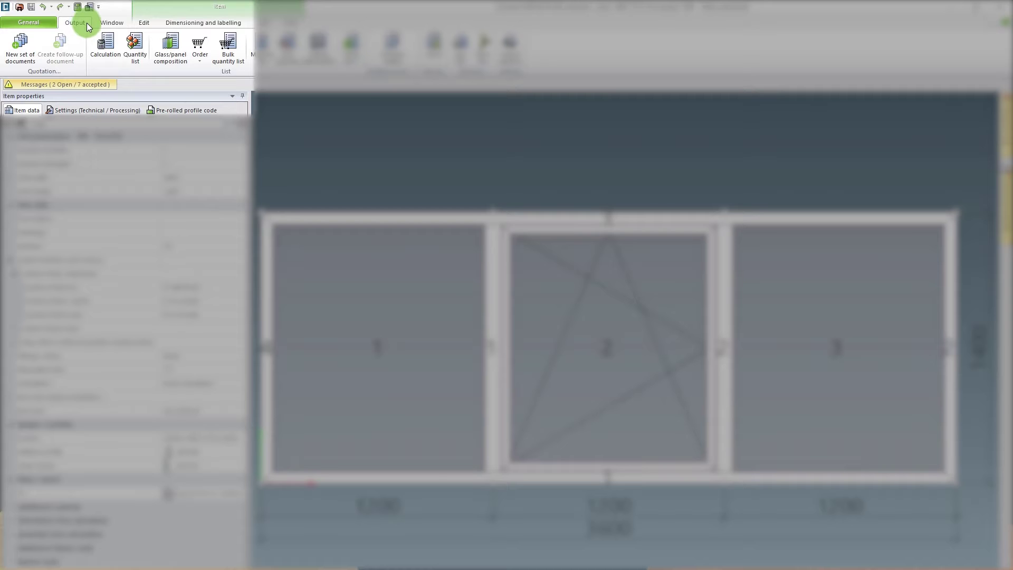
click(107, 47)
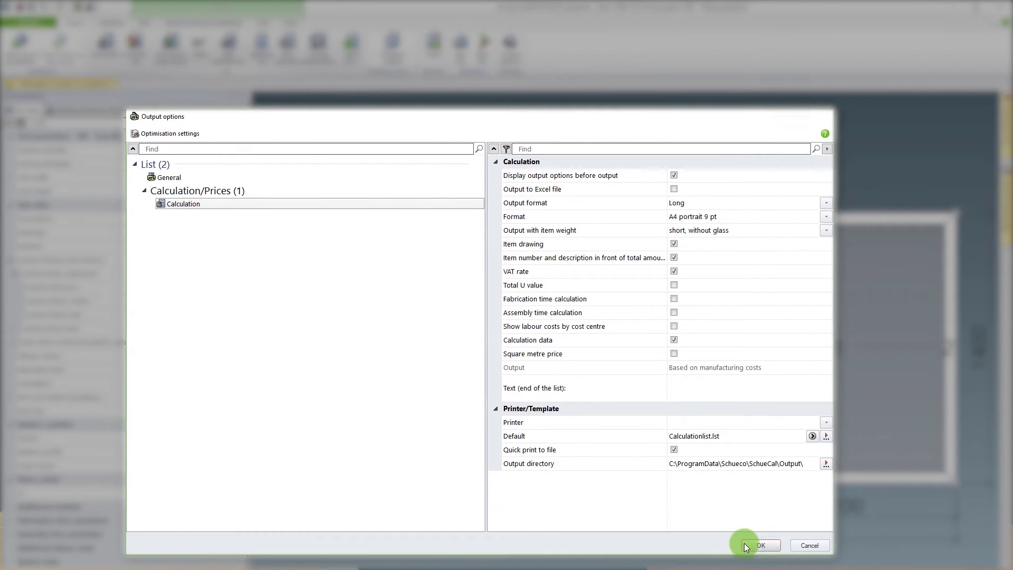
click(760, 545)
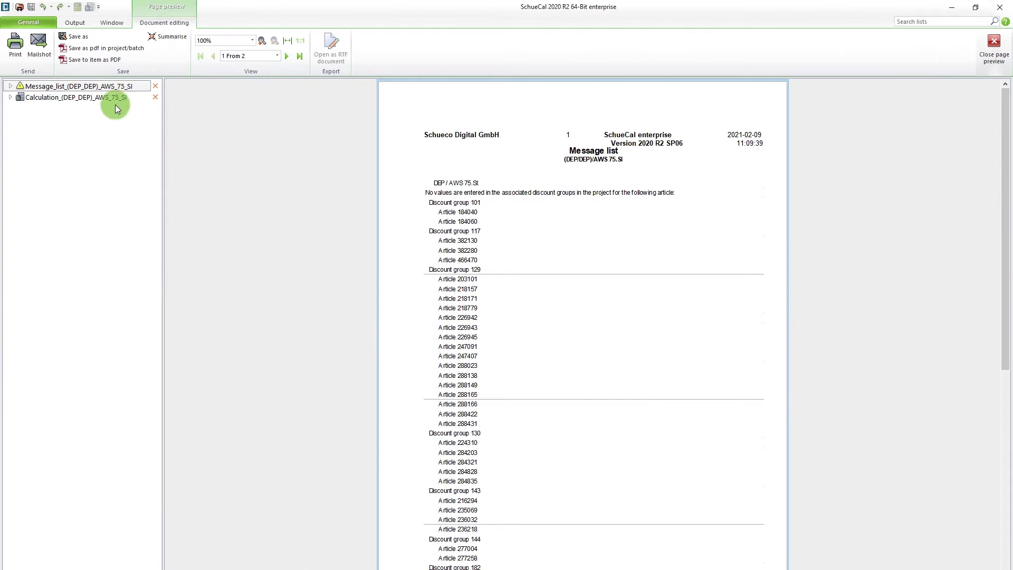
- Examine the calculation document for AWS 75.SI at 150% zoom, including the calculated supplement from optimisation, and close the preview
click(99, 98)
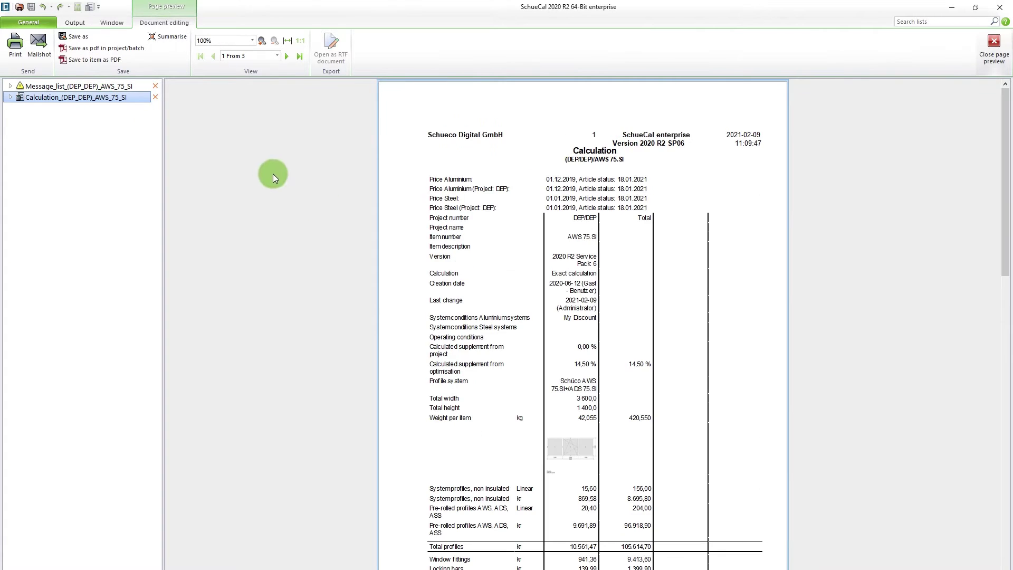
click(251, 42)
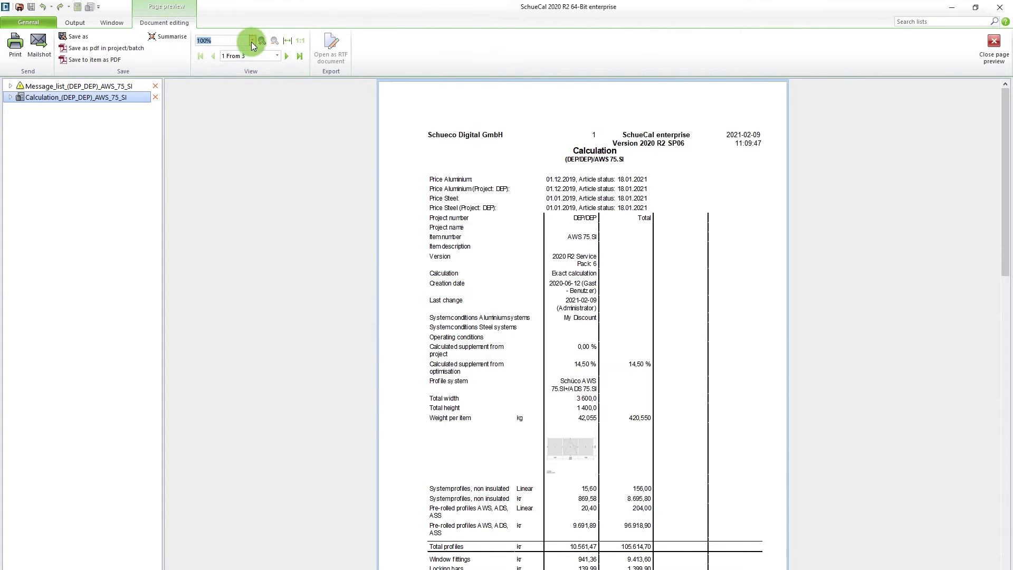
click(252, 42)
click(233, 75)
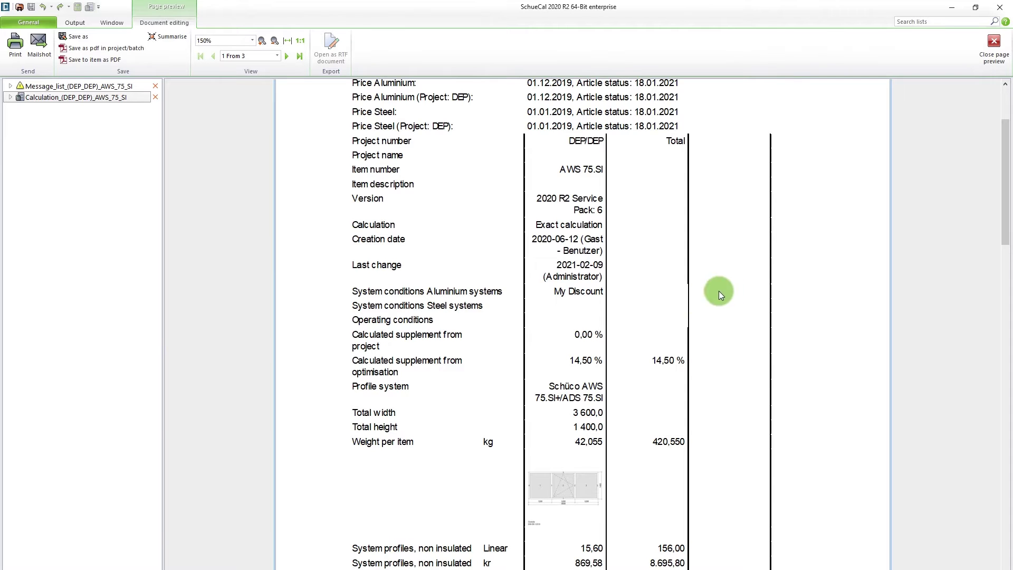
click(995, 50)
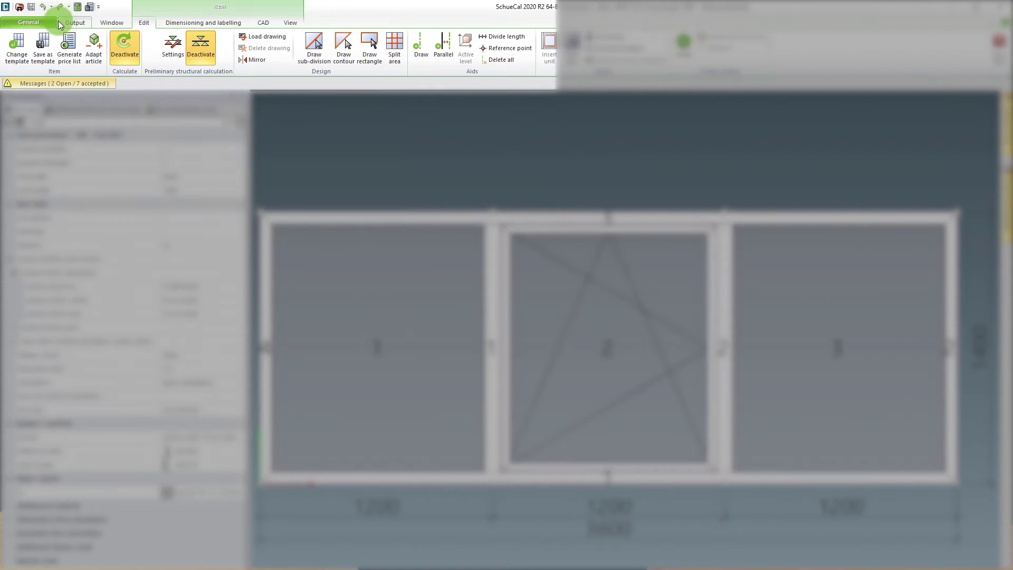
- Open the output options and check the general list option Include calculated supplement from optimisation
click(68, 21)
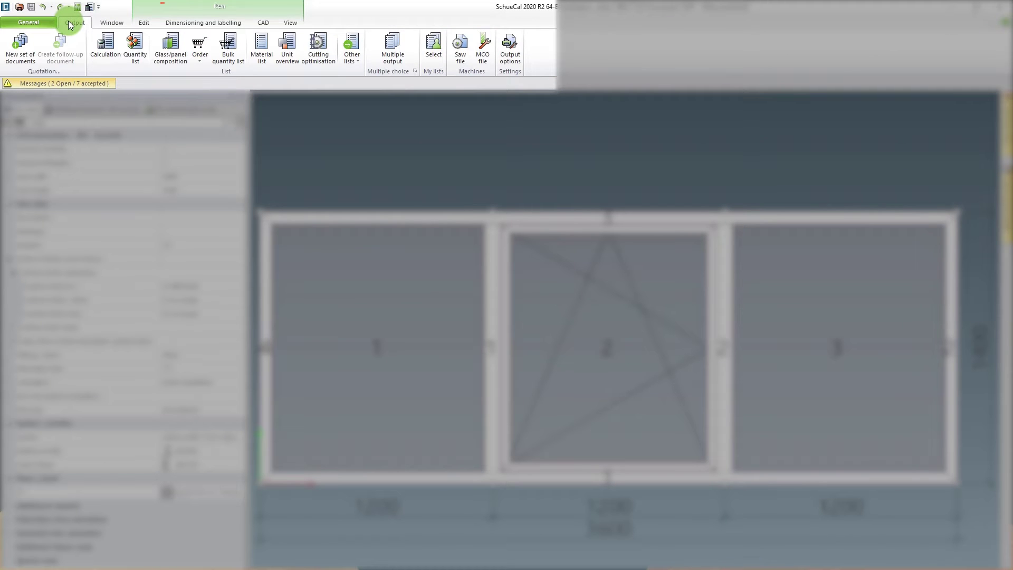
click(511, 49)
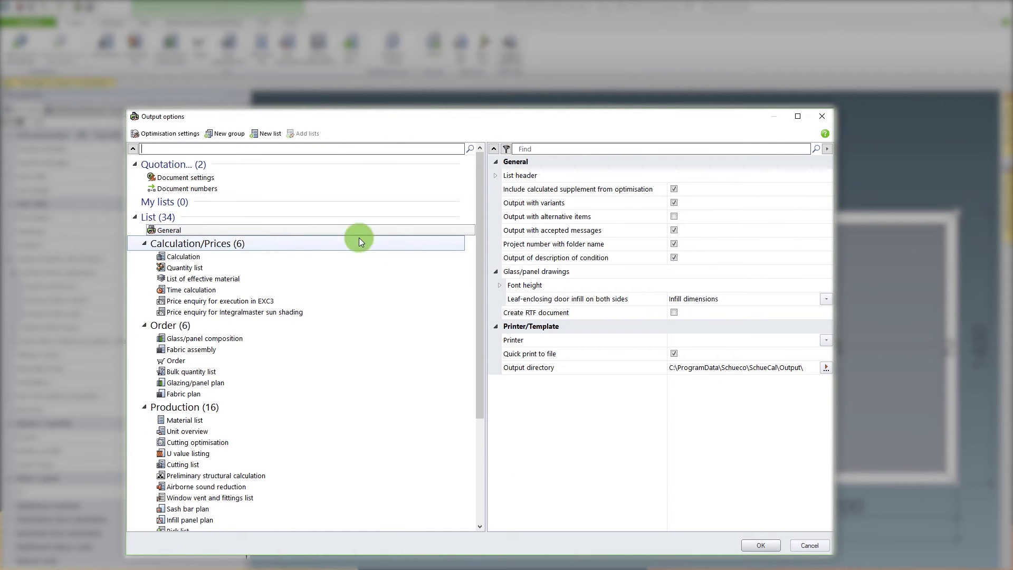
click(215, 233)
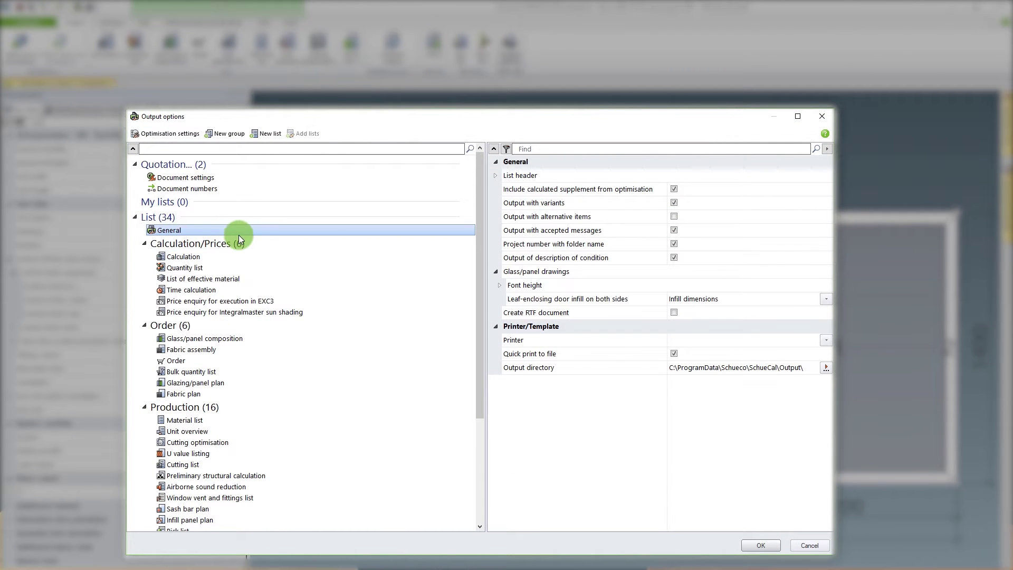
click(545, 189)
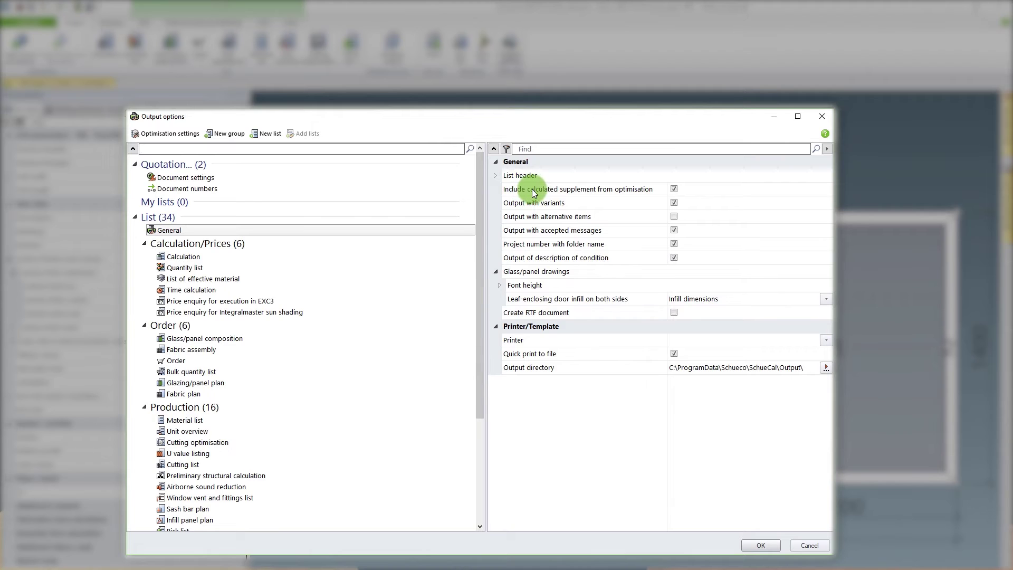
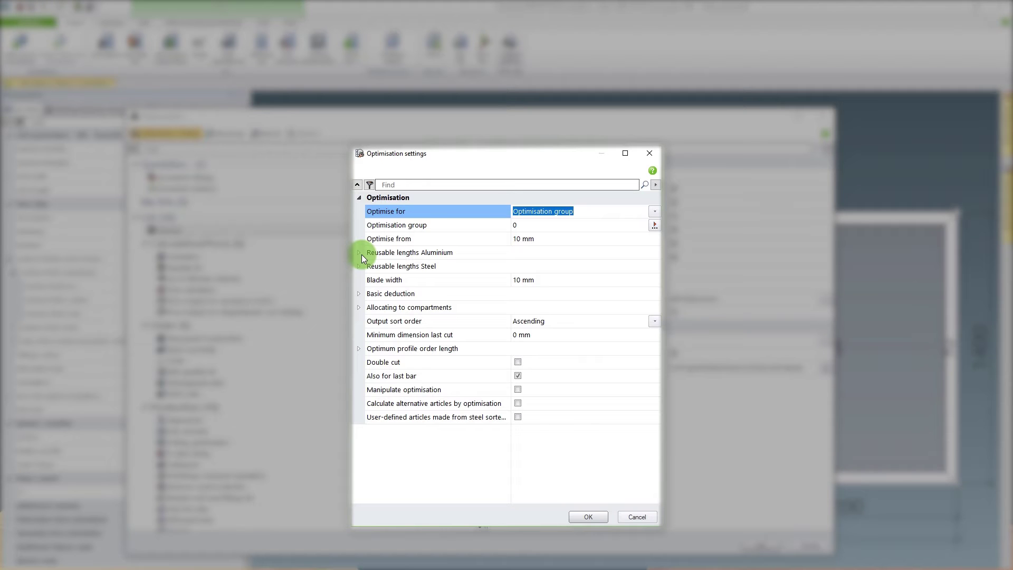
- Take the optimum profile order length into account in the optimisation settings, and confirm the output options
click(361, 252)
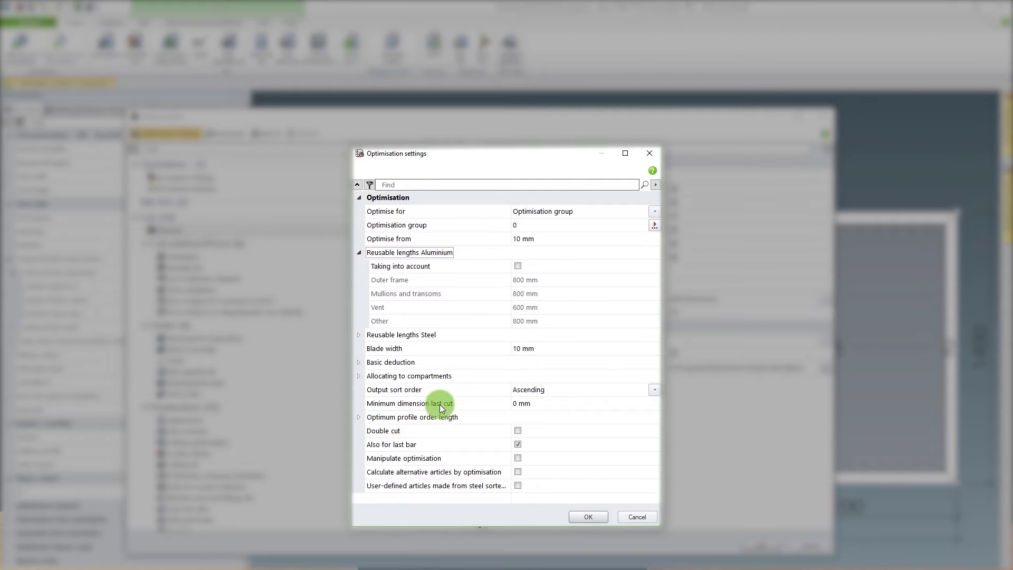
click(359, 418)
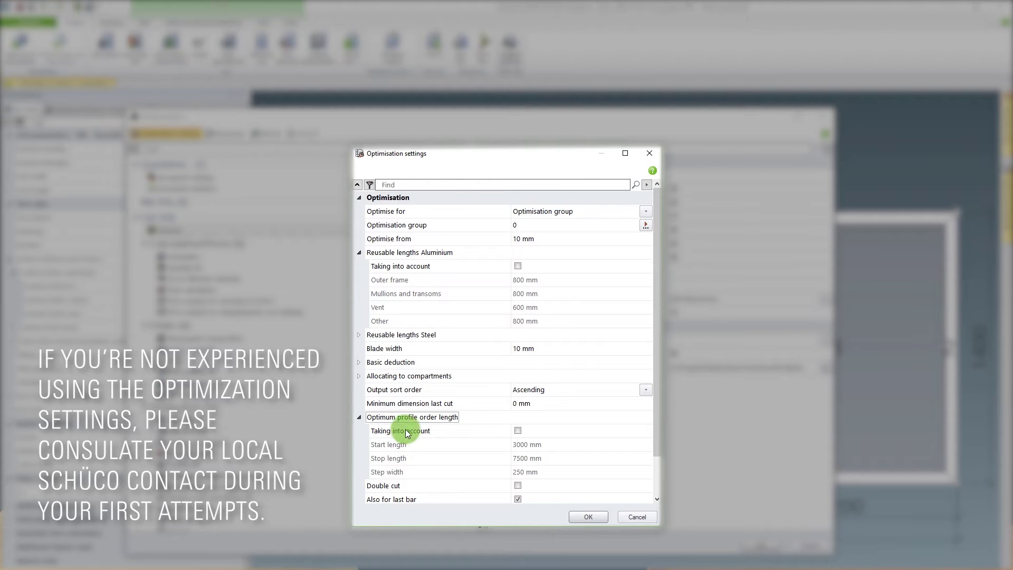
click(518, 430)
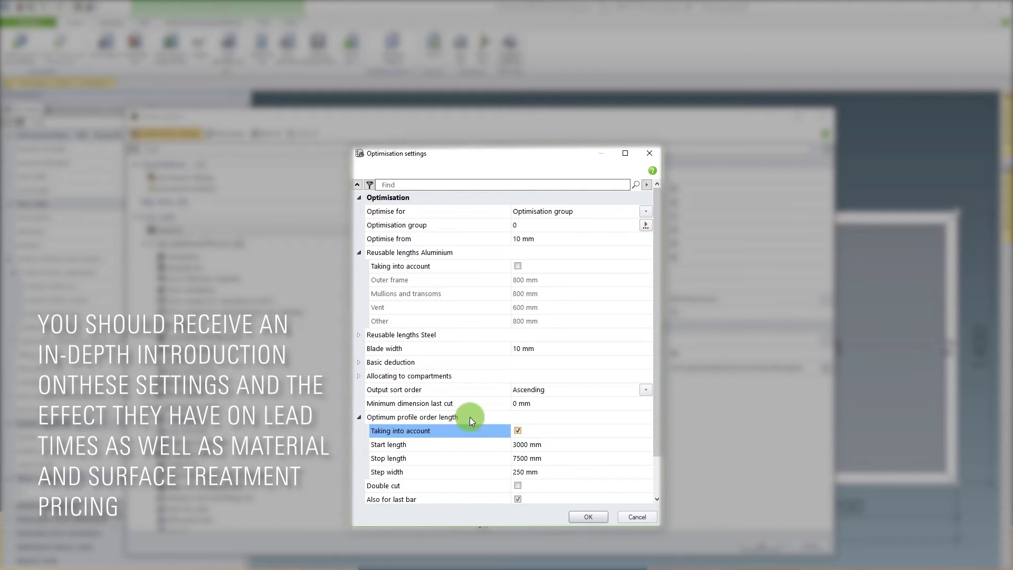
click(589, 515)
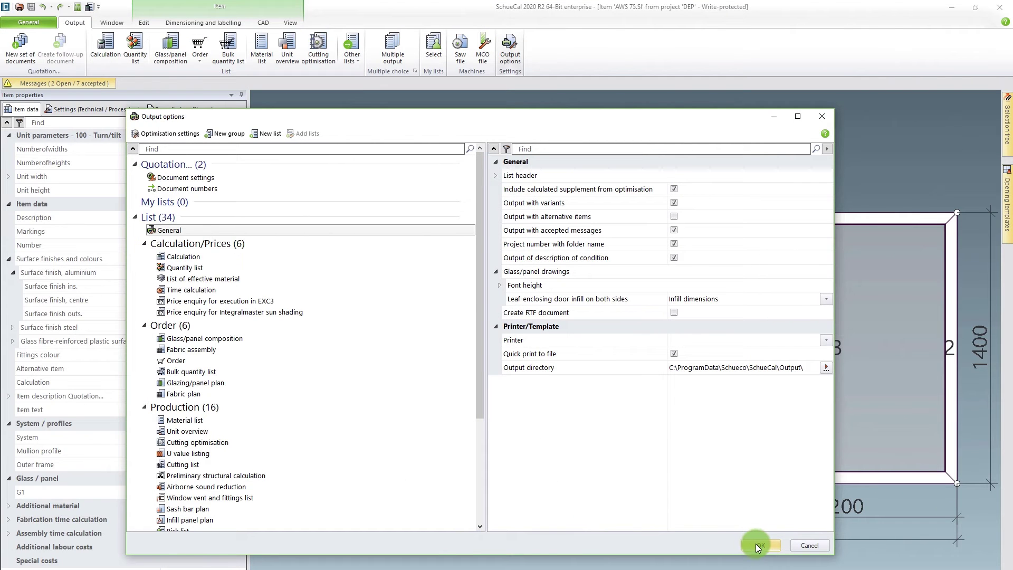
click(759, 546)
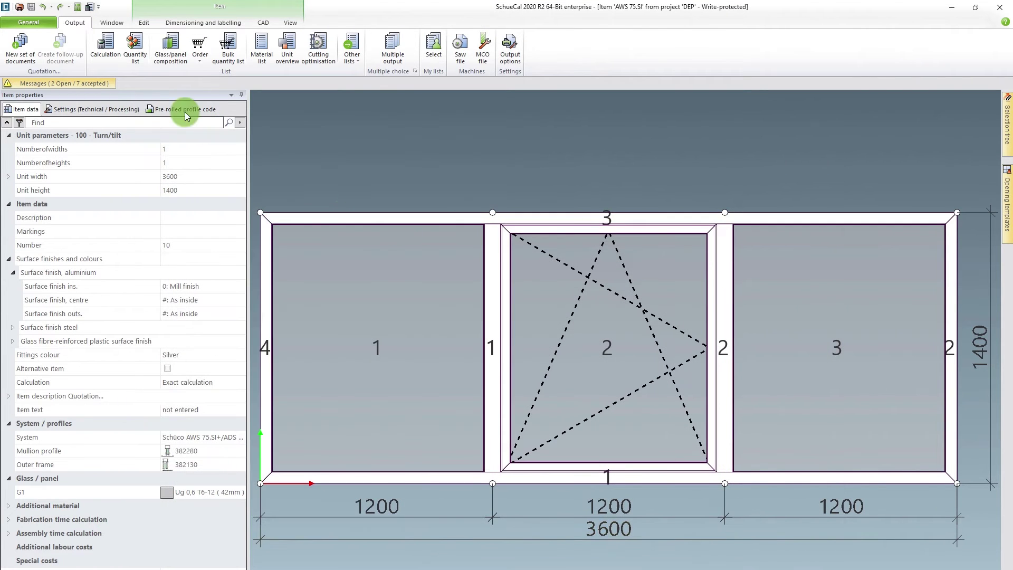
- Output the AWS 75.SI calculation list again with the same list options and remove the message list from the preview
click(108, 53)
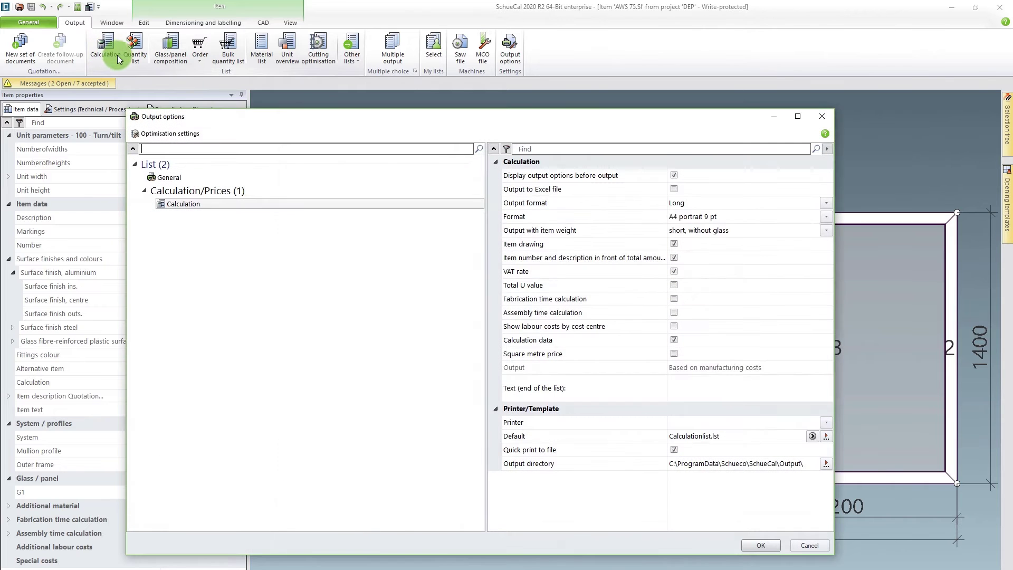
click(749, 545)
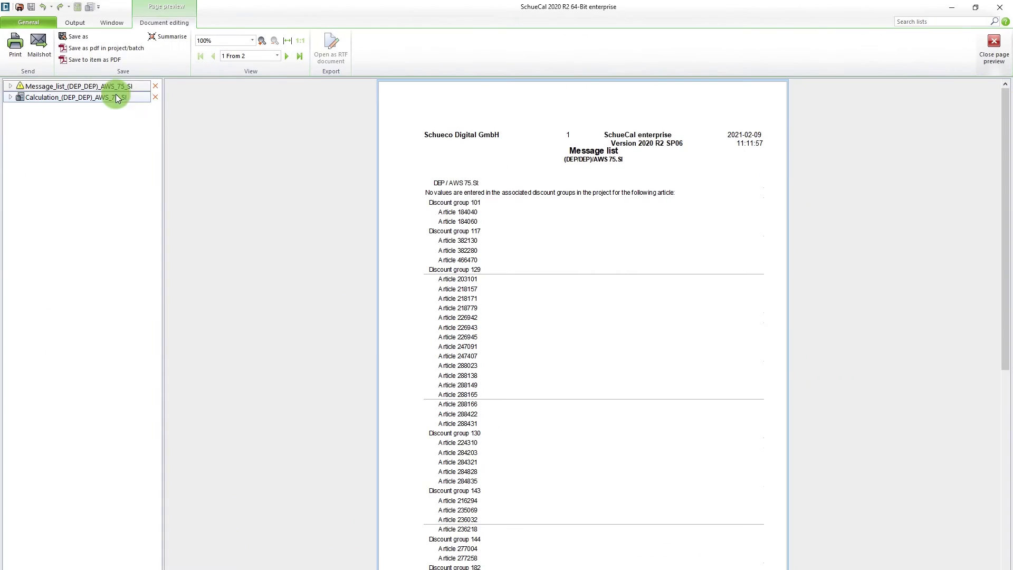
click(418, 83)
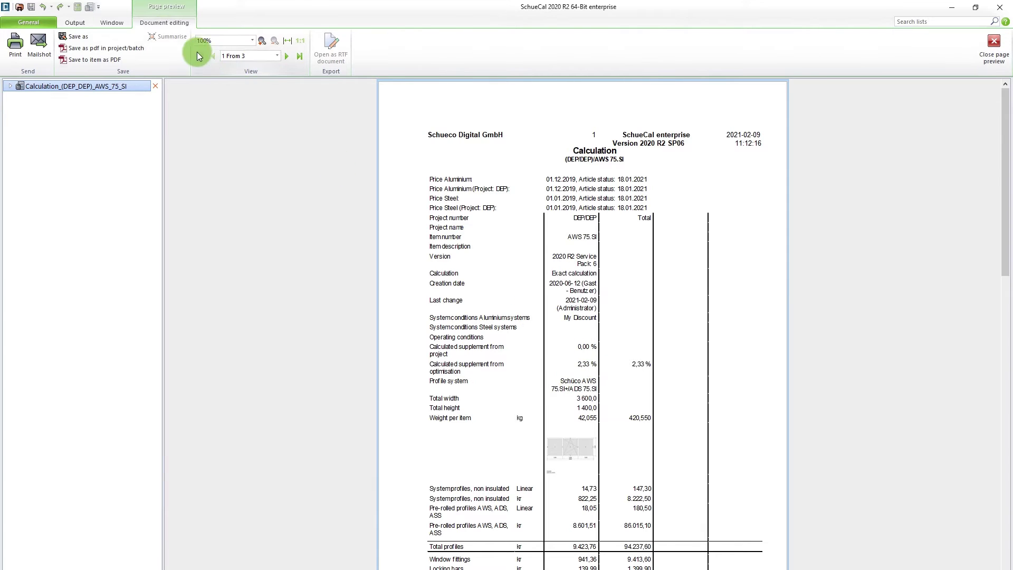
- Enlarge the new calculation document to 150% to read the calculated supplement from optimisation
click(253, 41)
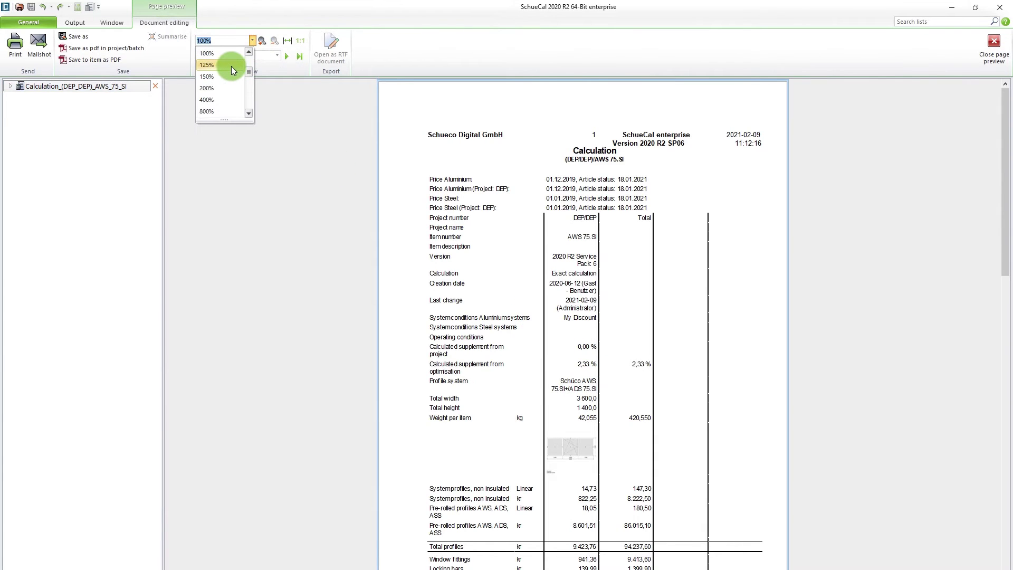
click(231, 66)
click(252, 41)
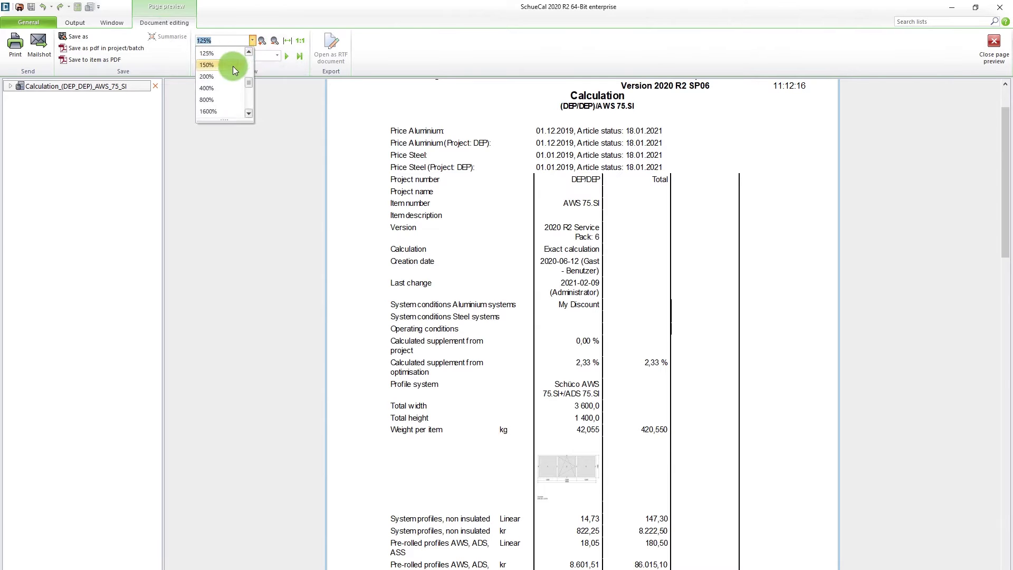
click(232, 65)
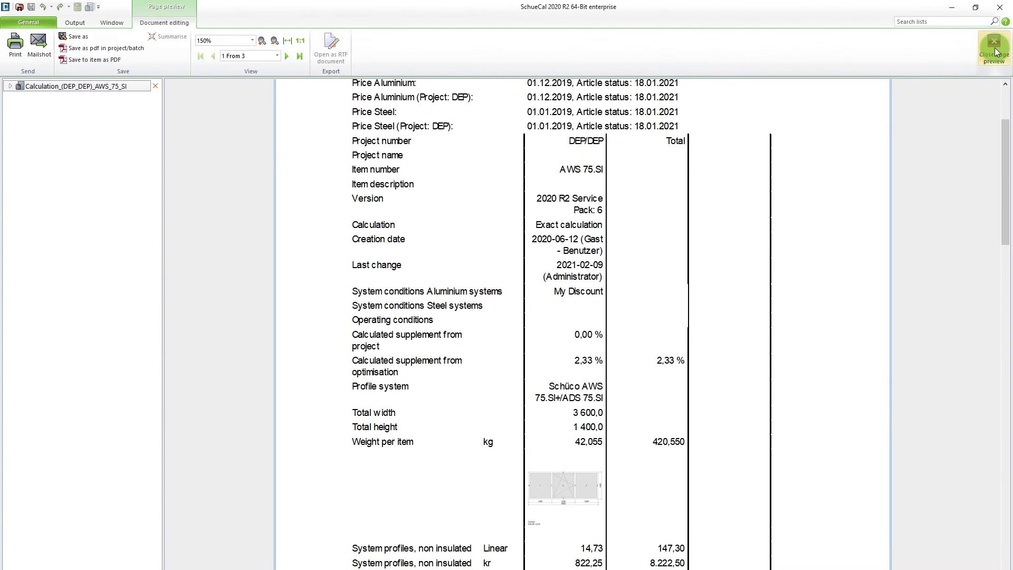
- Close the calculation preview and unlock the AWS 75.SI item in the project DEP window
click(994, 48)
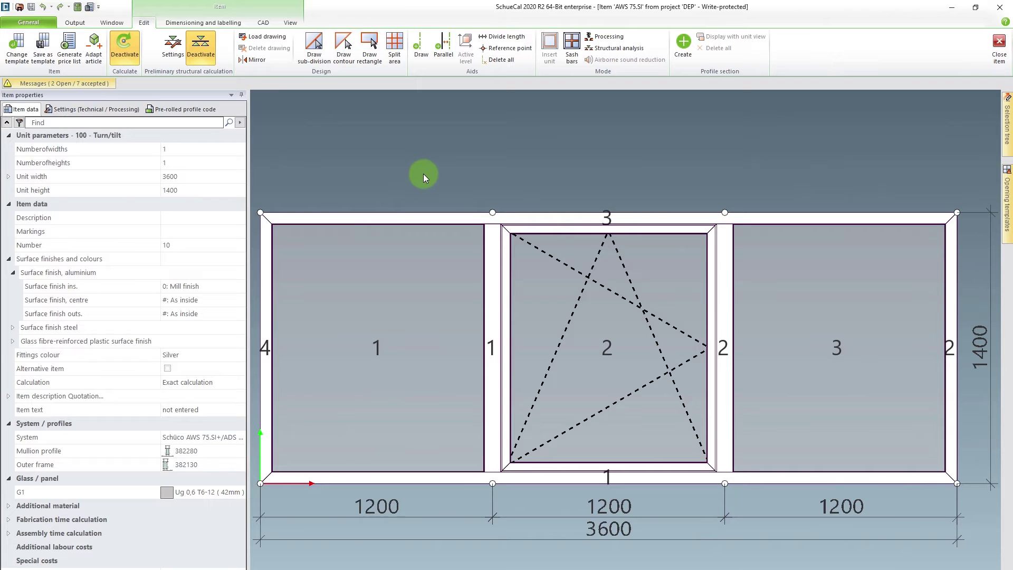
click(175, 251)
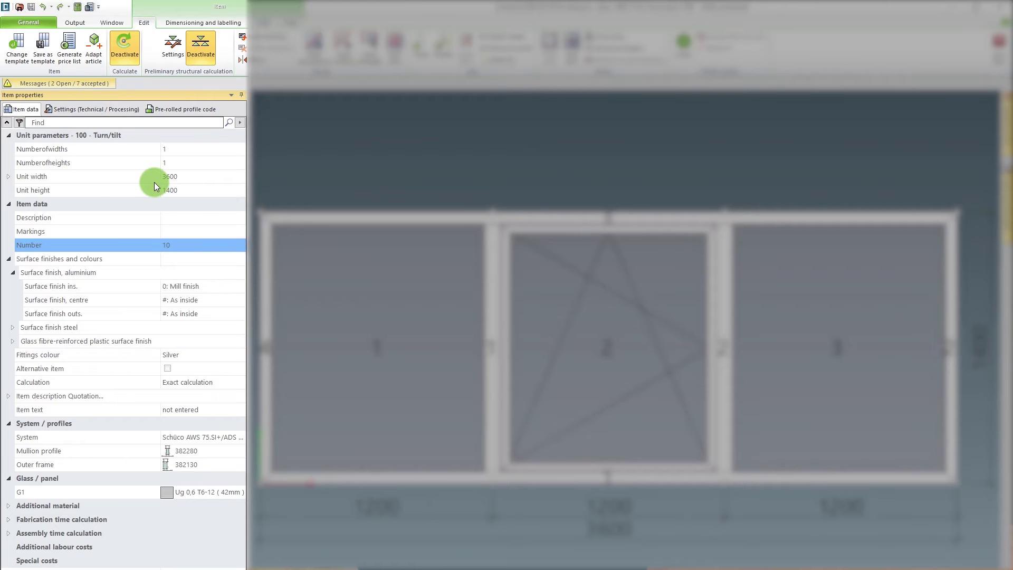
click(36, 20)
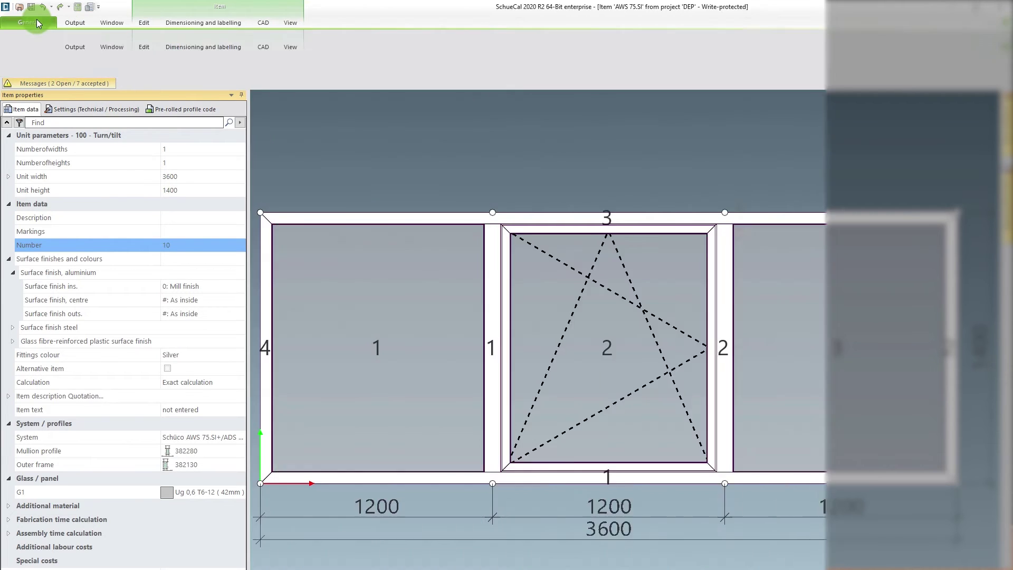
click(112, 22)
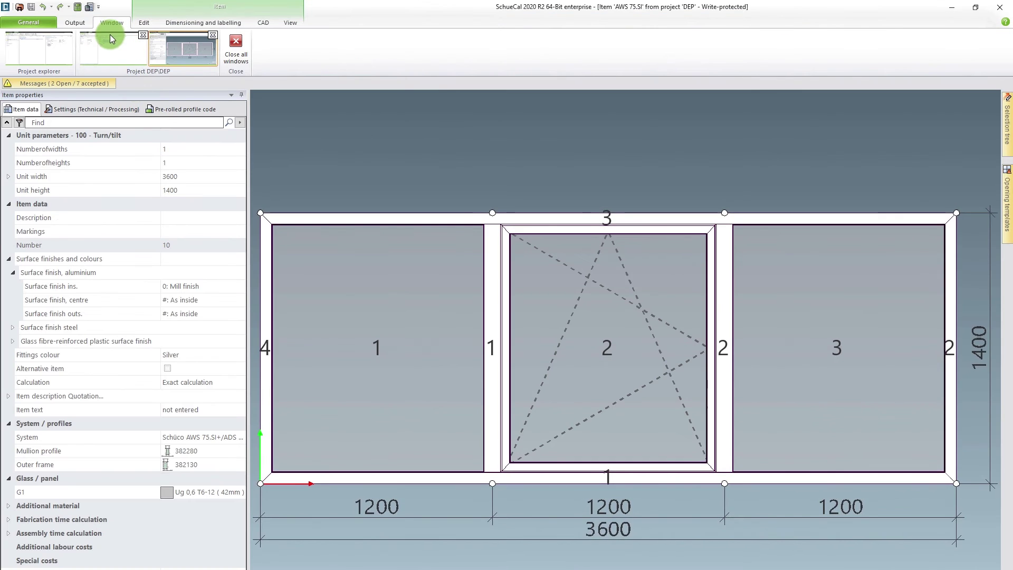
click(111, 46)
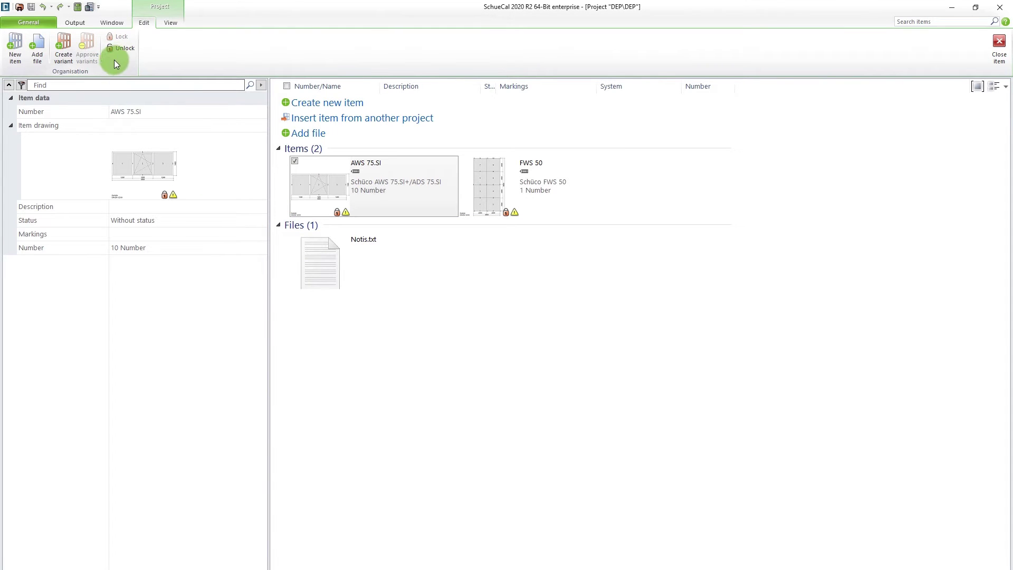
click(122, 48)
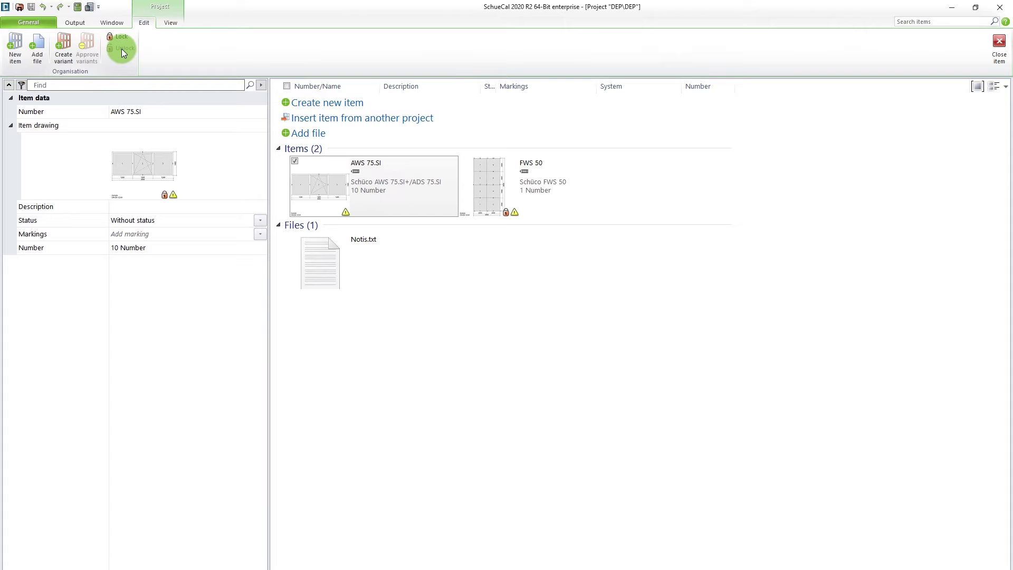
- Return to the open write-protected AWS 75.SI item and close it
click(341, 201)
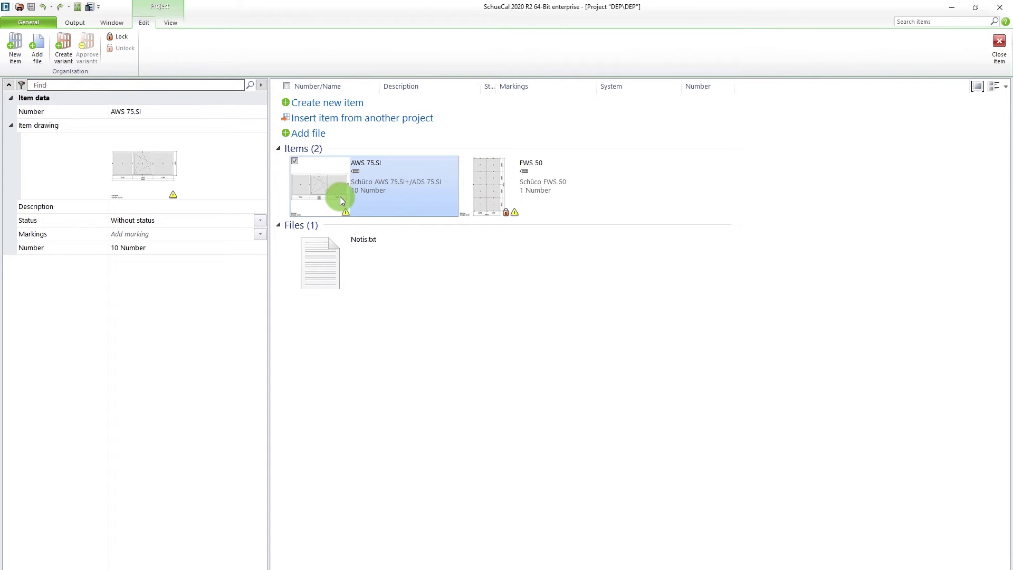
click(122, 26)
click(204, 55)
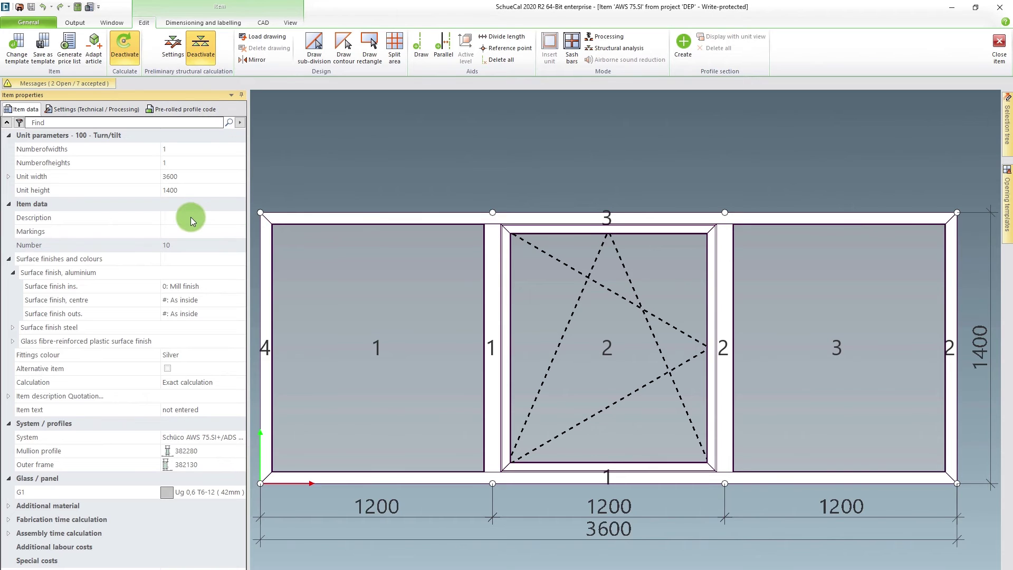
click(1000, 47)
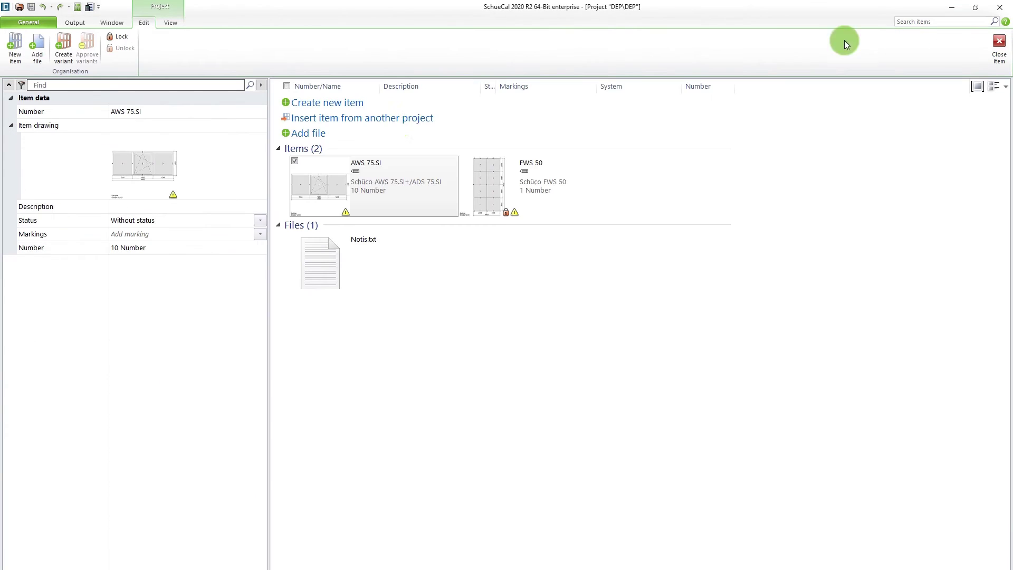
- Reopen the unlocked AWS 75.SI item for editing and set its number of units to 1
double_click(313, 186)
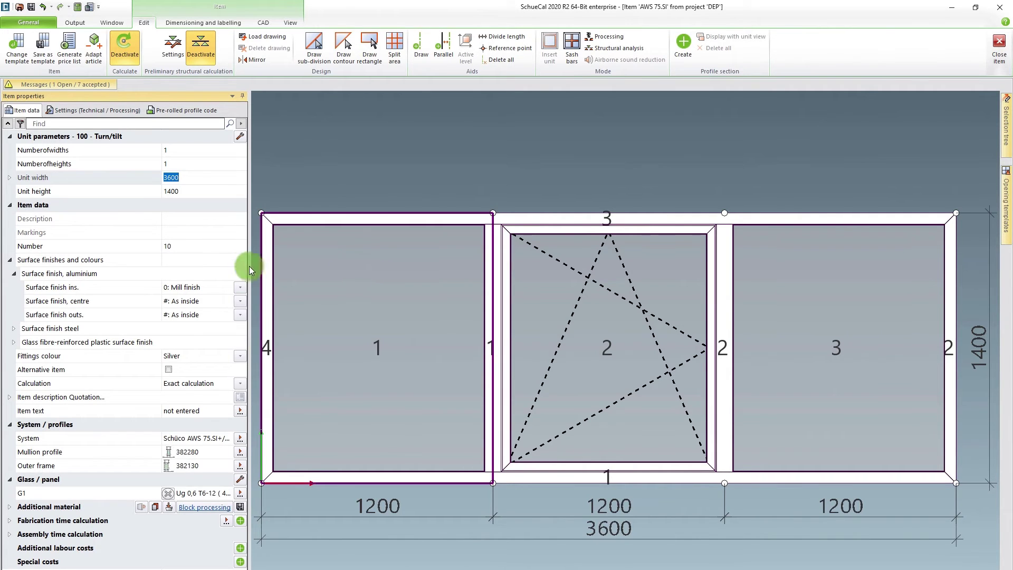
click(205, 246)
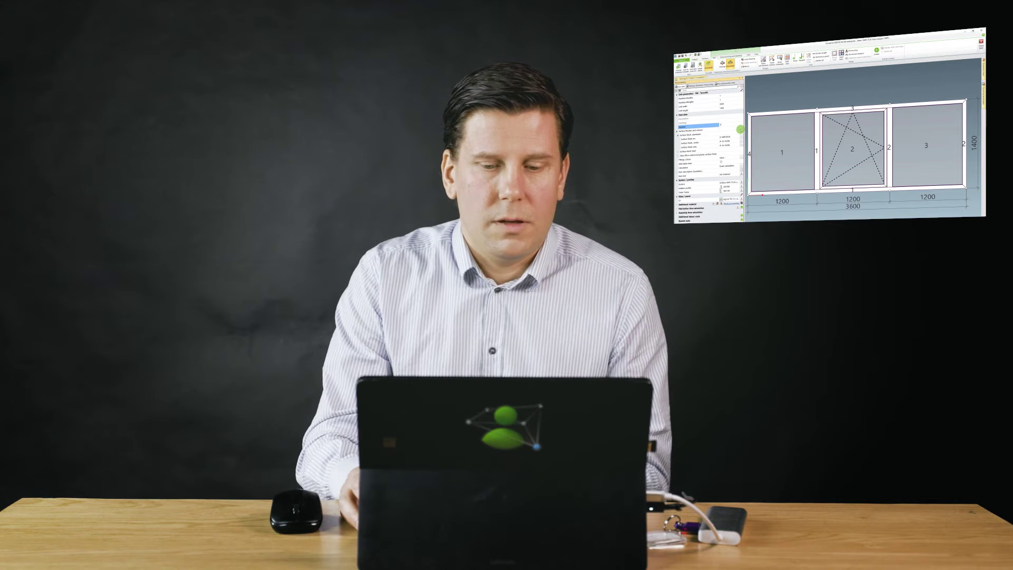
click(740, 129)
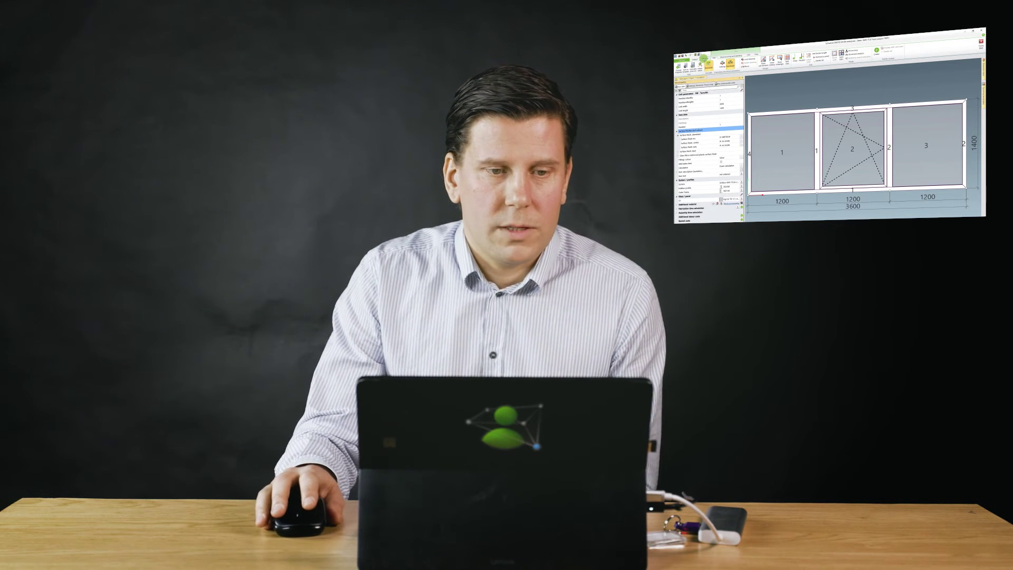
- Output the AWS 75.SI calculation list with the existing options and enlarge it to 150% to read the calculated supplement from optimisation
click(578, 59)
click(595, 67)
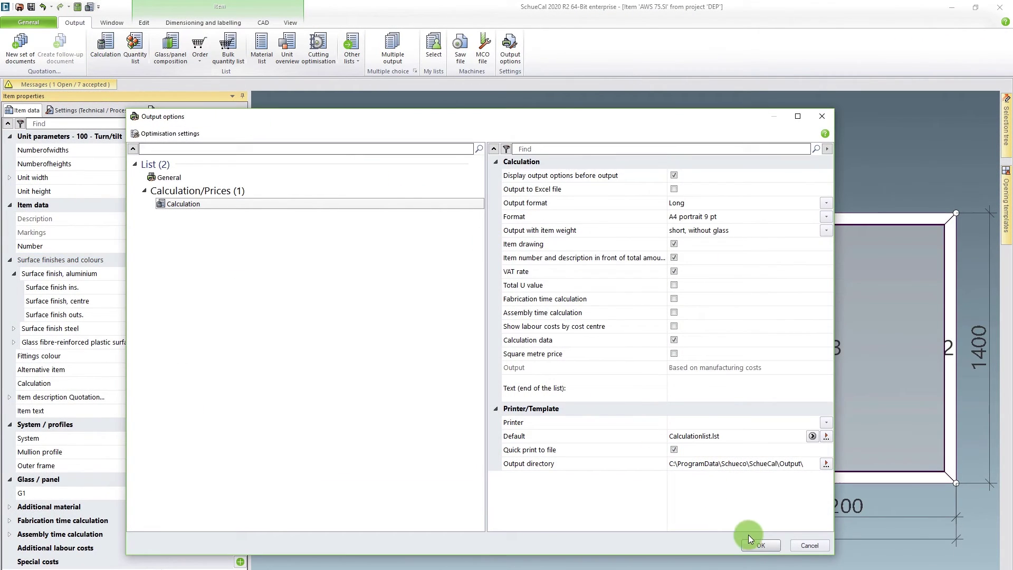
click(757, 545)
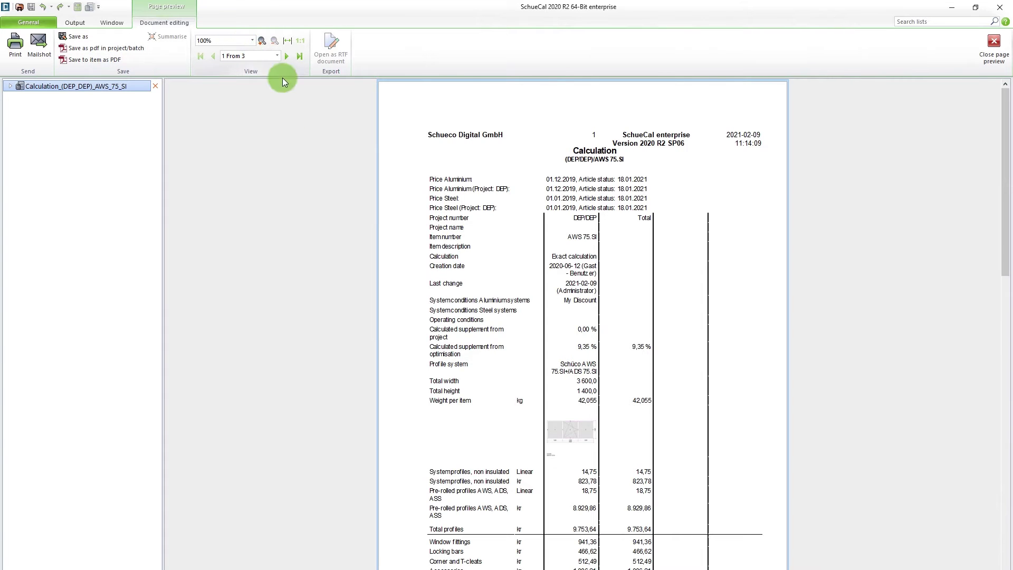
click(252, 40)
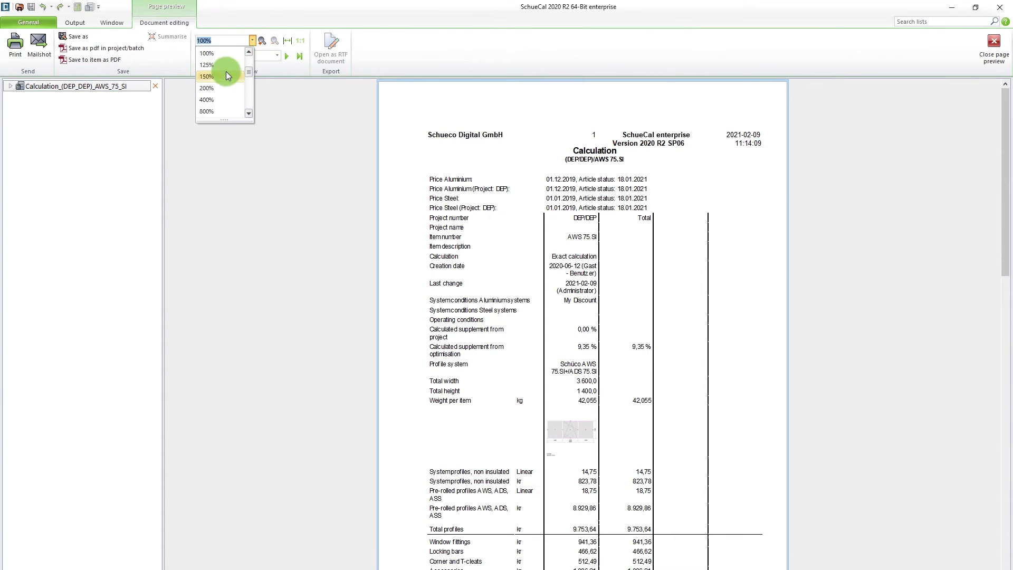
click(226, 75)
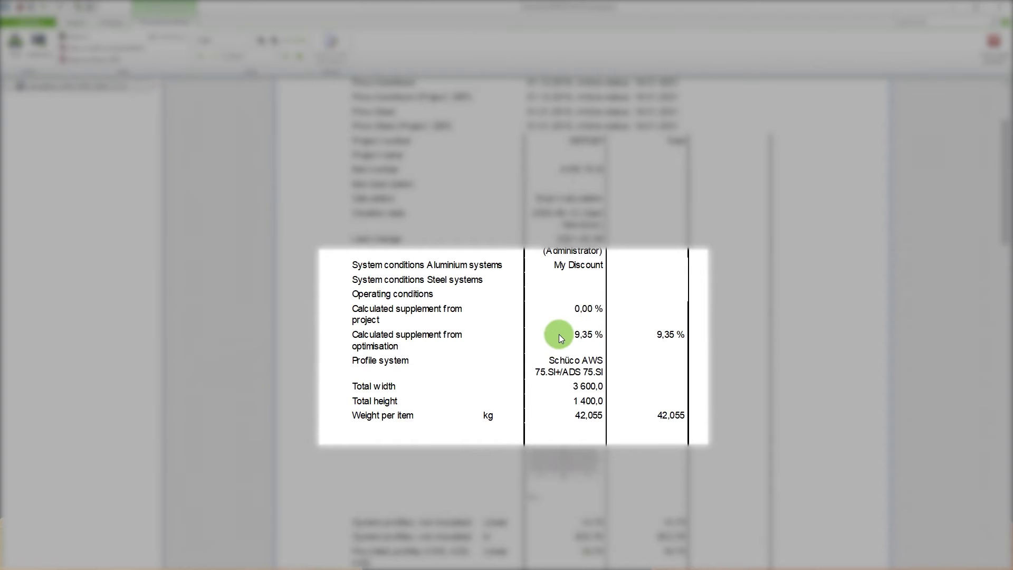